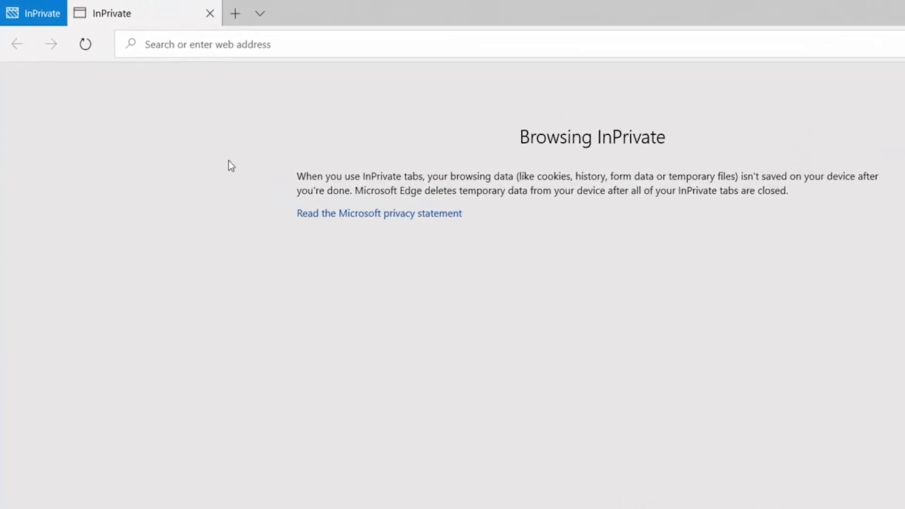
click(212, 45)
text(w)
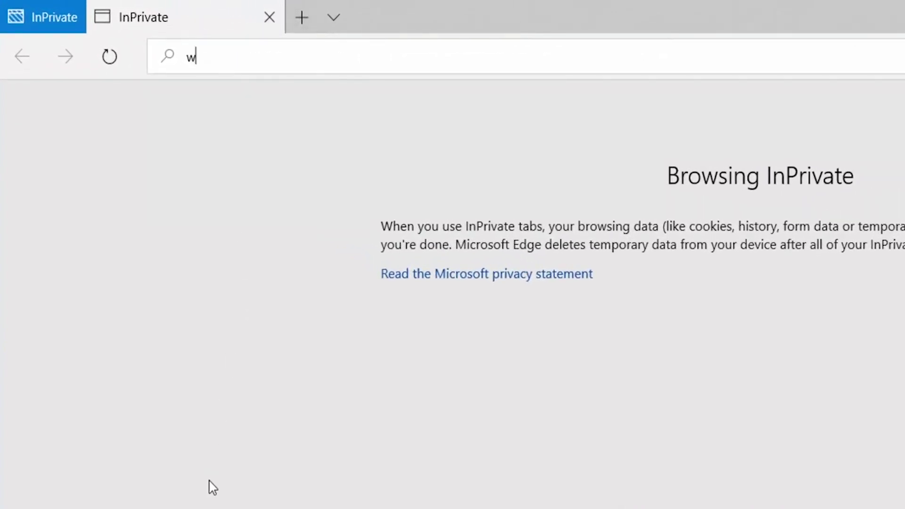
text(ww.yourdo)
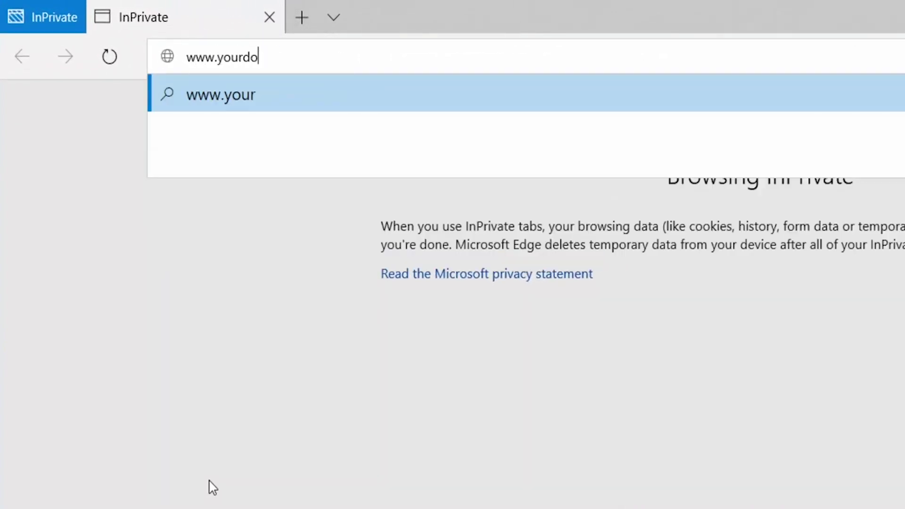
text(main.com)
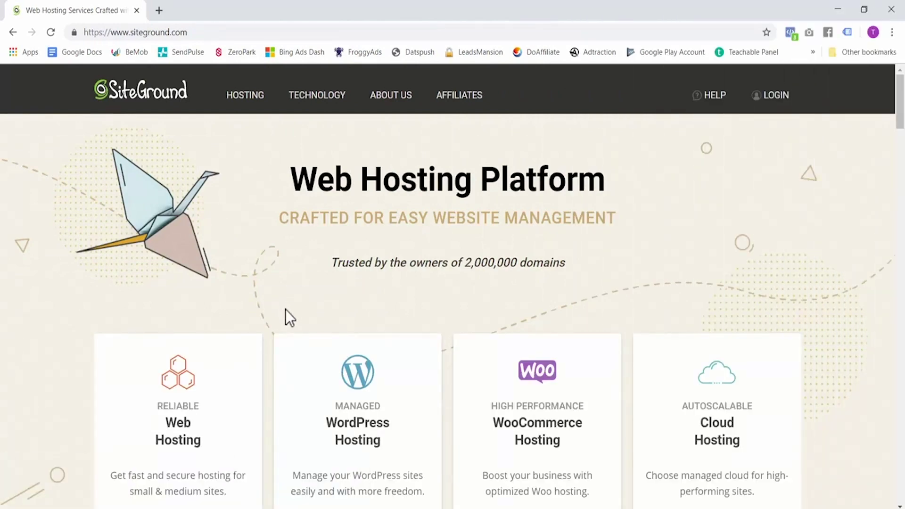
- Open the WordPress Hosting page from the HOSTING menu and view the StartUp, GrowBig and GoGeek prices
mouse_move(244, 88)
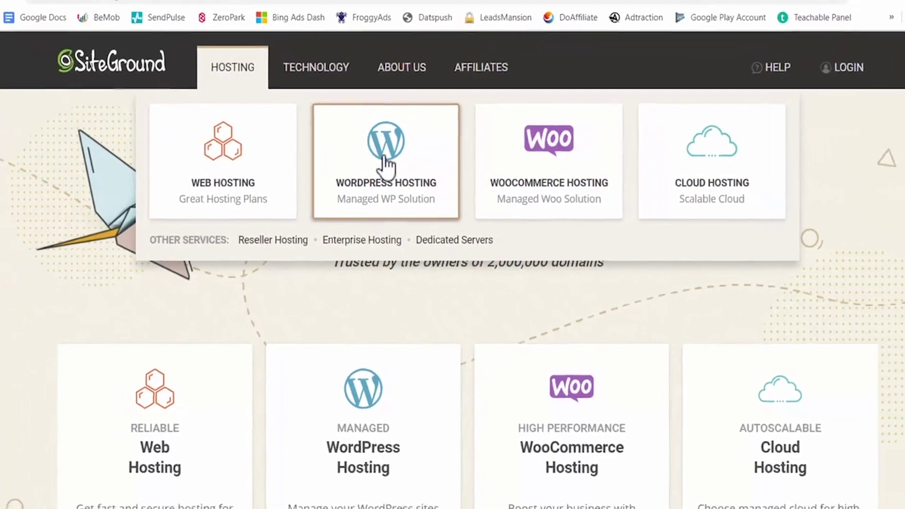
click(395, 150)
scroll(437, 277, down, 5)
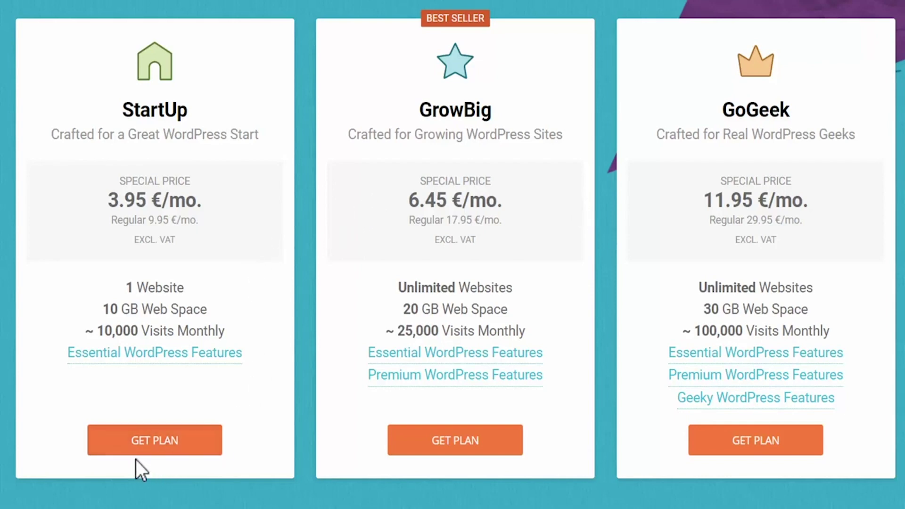
- Choose the StartUp plan with the new .com domain sampletomwiztek and confirm it is available
click(134, 445)
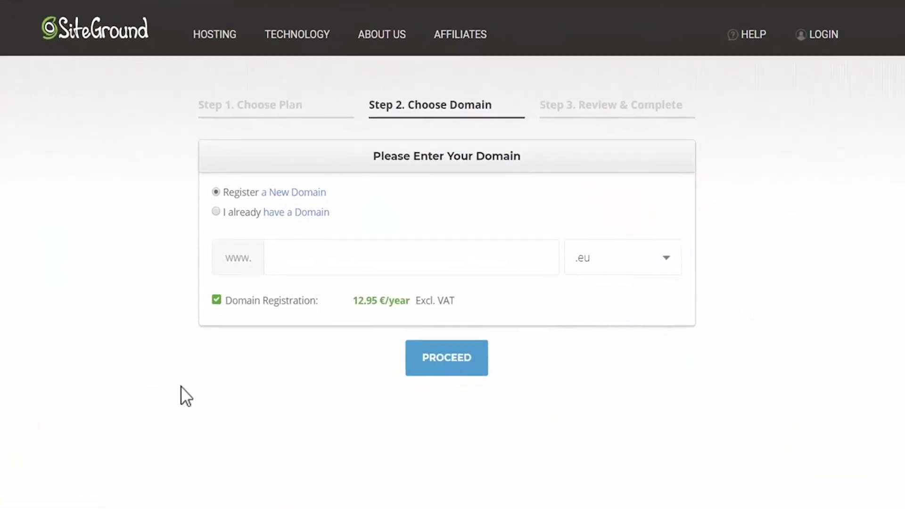
click(621, 264)
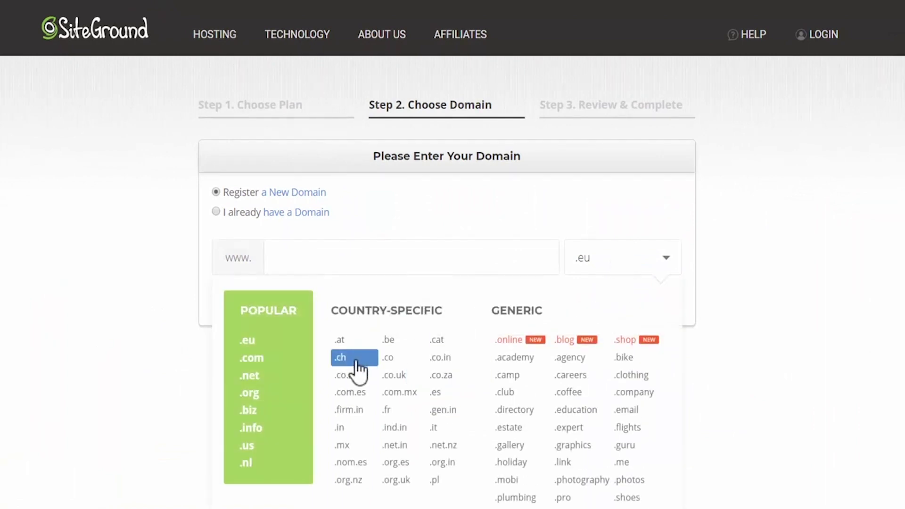
click(252, 358)
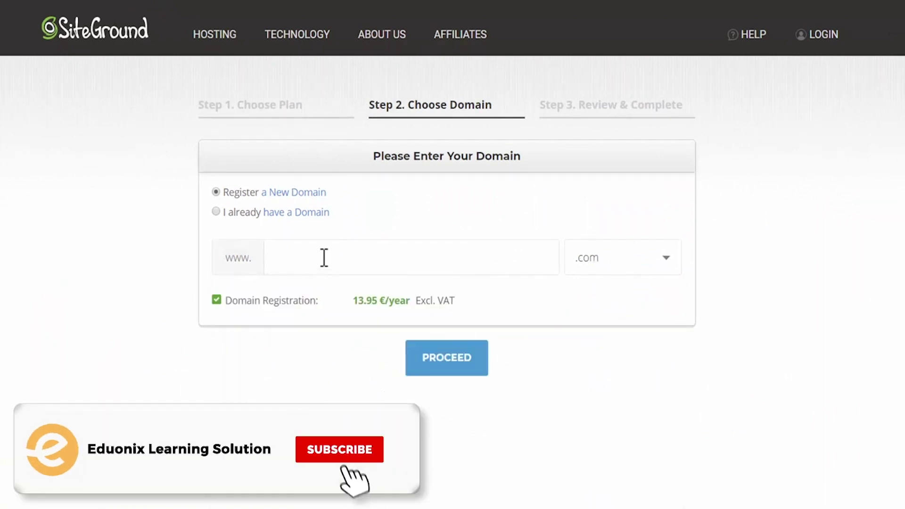
click(324, 258)
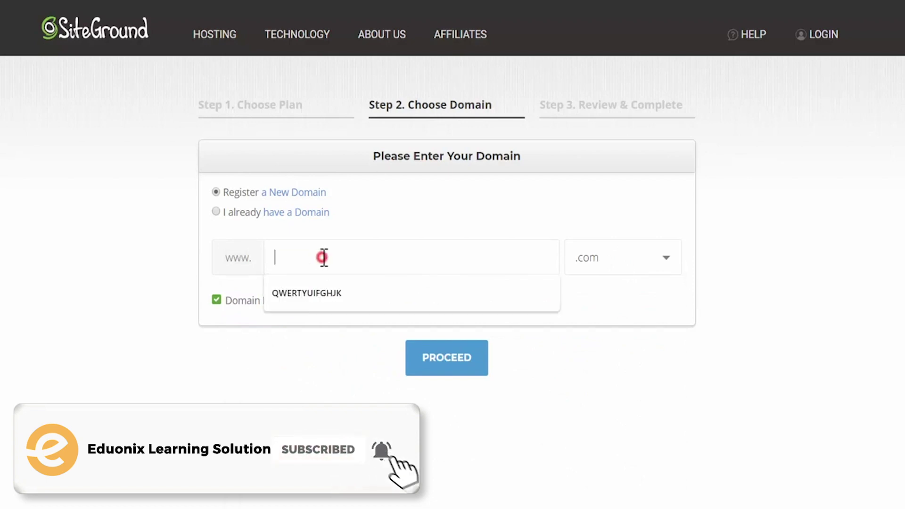
text(sampletomwiztek)
click(442, 370)
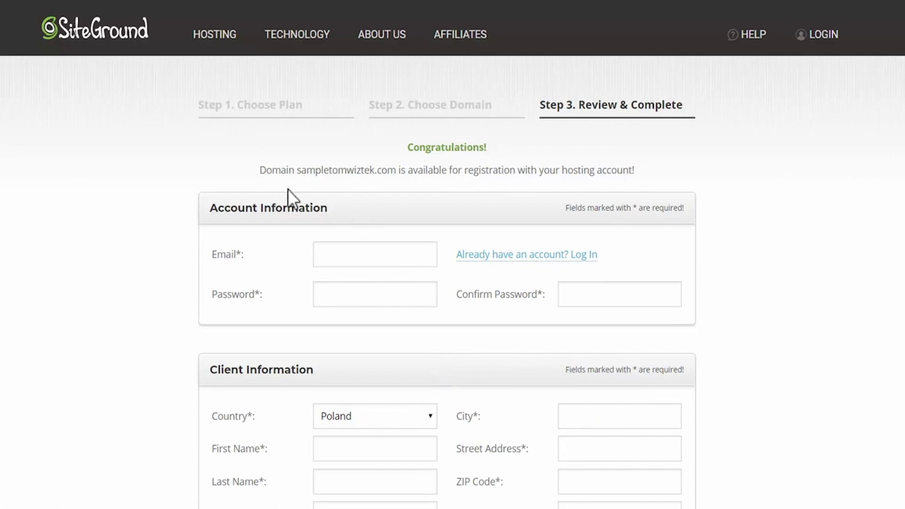
drag(295, 170, 397, 178)
- Enter the account e-mail address and the account password twice
click(328, 254)
text(sample@sample.com)
key(Tab)
text(•••••••)
key(Tab)
text(••••••)
- Fill the client detail fields with 'Sample' and enter a phone number
scroll(327, 253, down, 5)
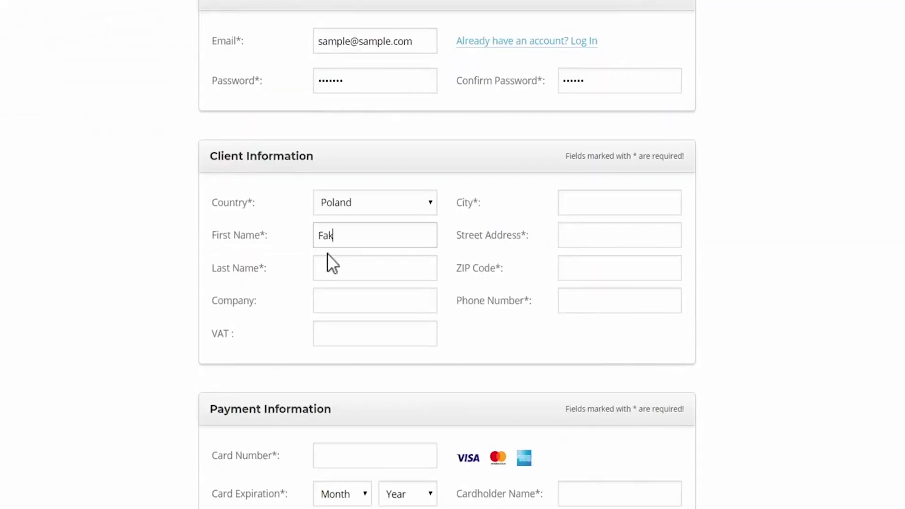
key(BackSpace)
key(BackSpace)
key(BackSpace)
text(Sample)
key(Tab)
text(Sample)
key(Tab)
key(Tab)
key(Tab)
text(Sample)
key(Tab)
text(Sample)
key(Tab)
text(Sample)
key(Tab)
text(12456789)
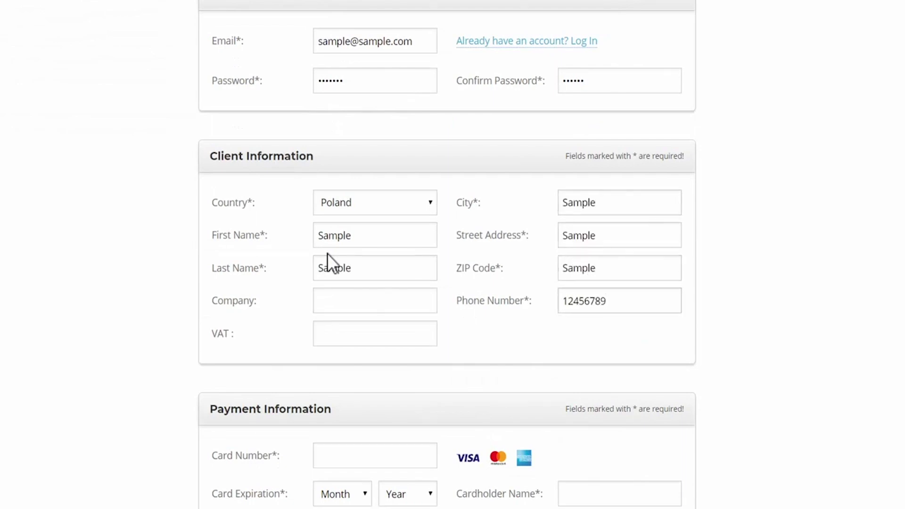
- Enter a sample card number in the payment section
scroll(327, 253, down, 4)
click(333, 243)
text(1234567899)
scroll(381, 272, down, 6)
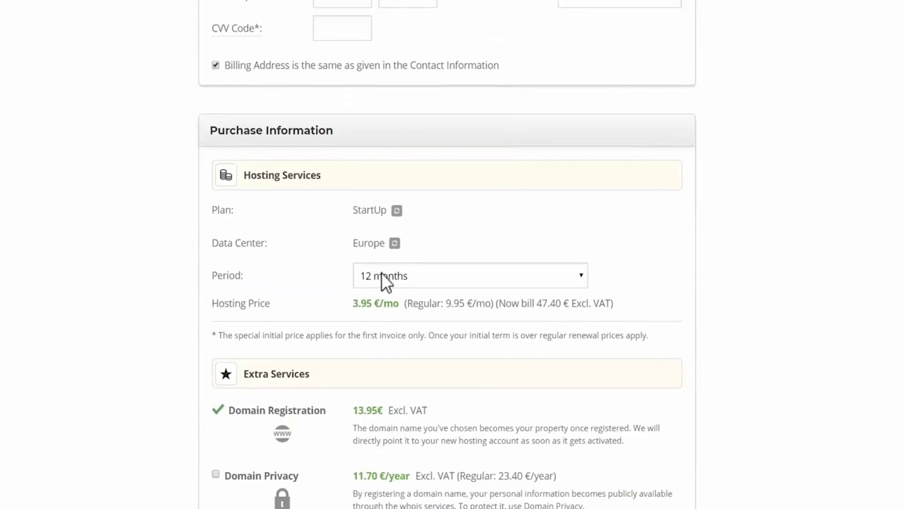
scroll(382, 273, down, 2)
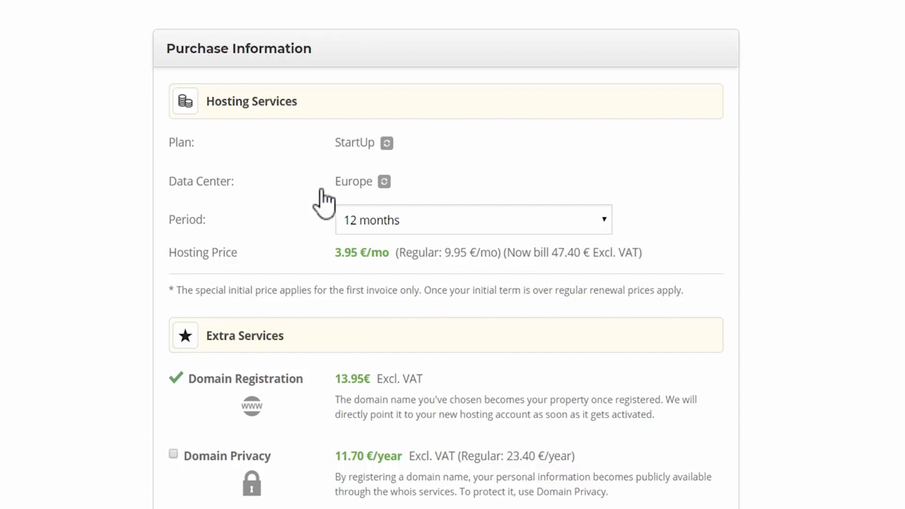
- Keep Europe selected as the data center location for the StartUp order
click(384, 183)
click(423, 186)
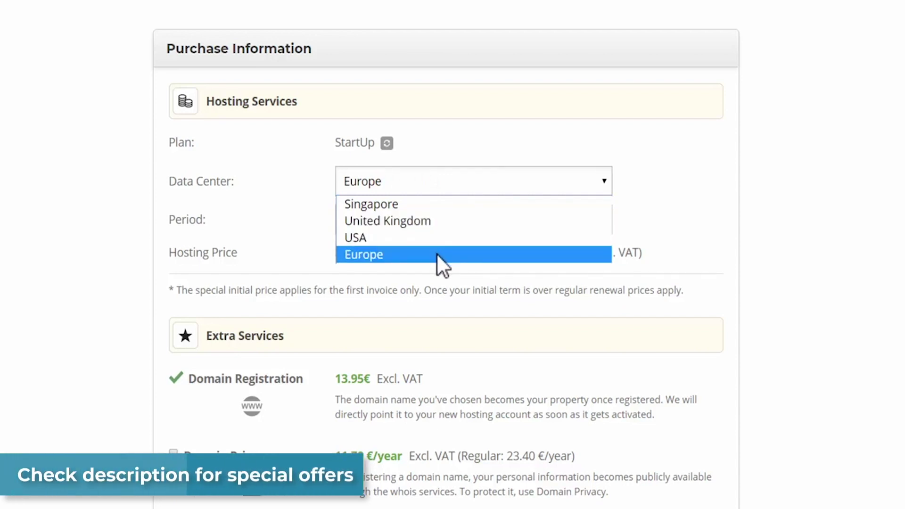
click(299, 186)
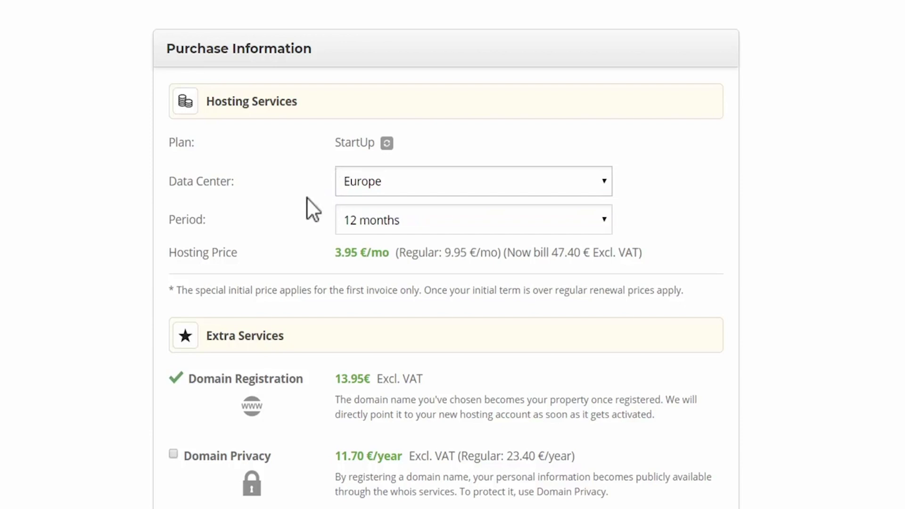
key(Tab)
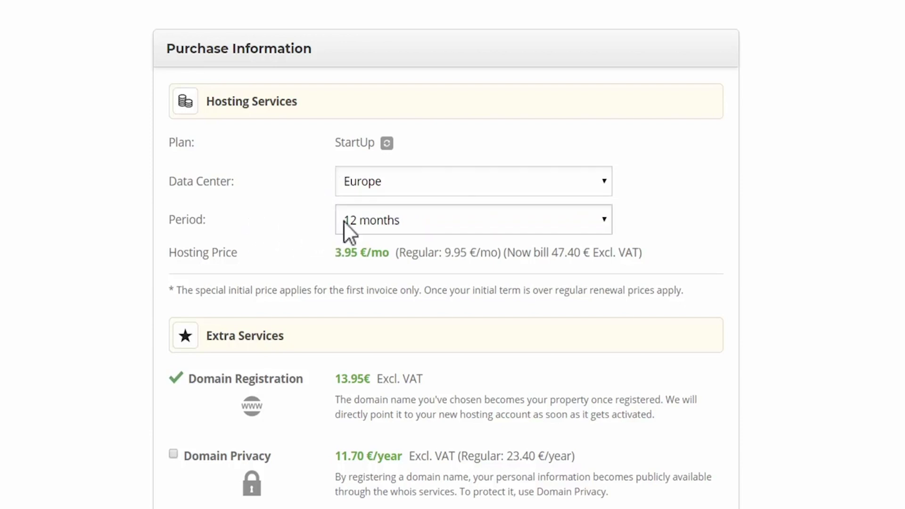
- Review the order totals and pay for the StartUp hosting order
scroll(297, 235, down, 3)
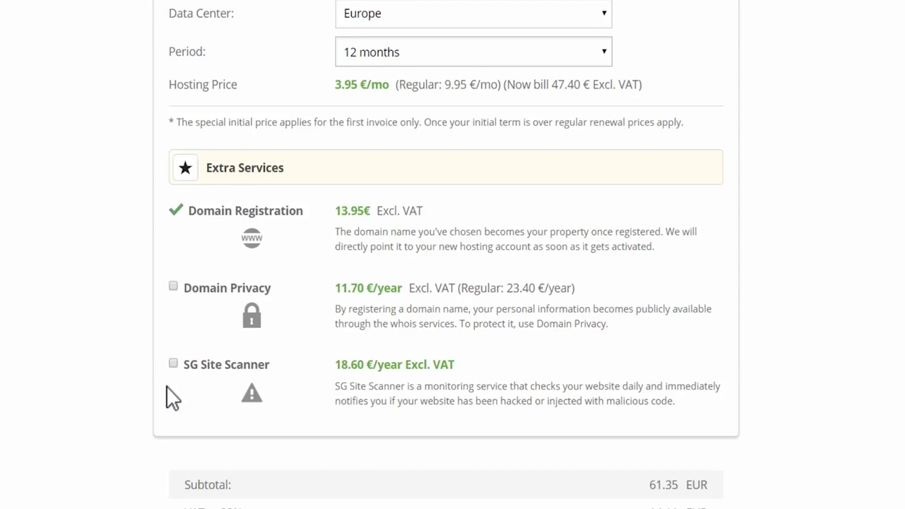
scroll(166, 380, down, 5)
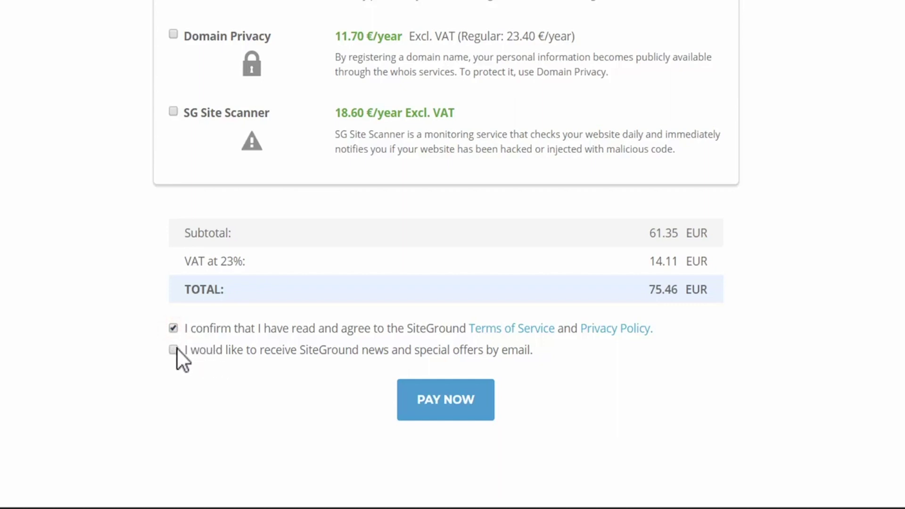
click(446, 405)
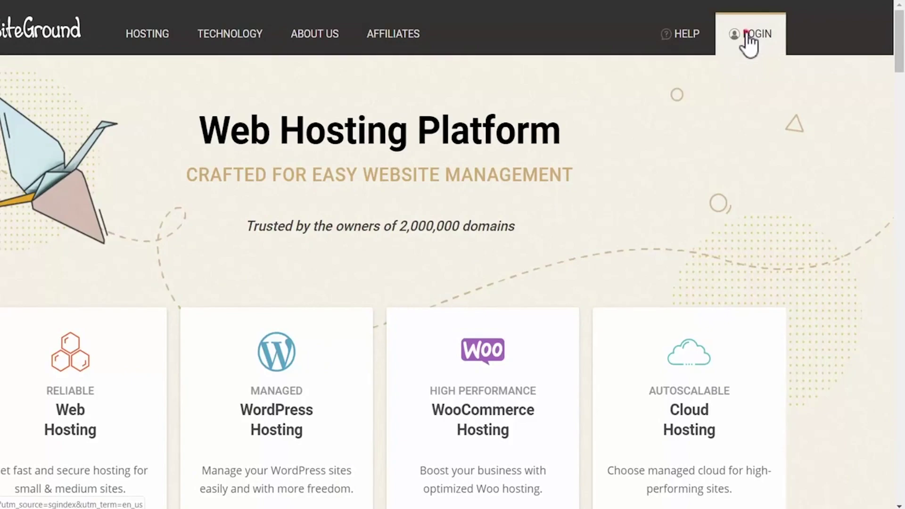
- Sign in to the hosting account and open cPanel for finanloan.com
click(747, 36)
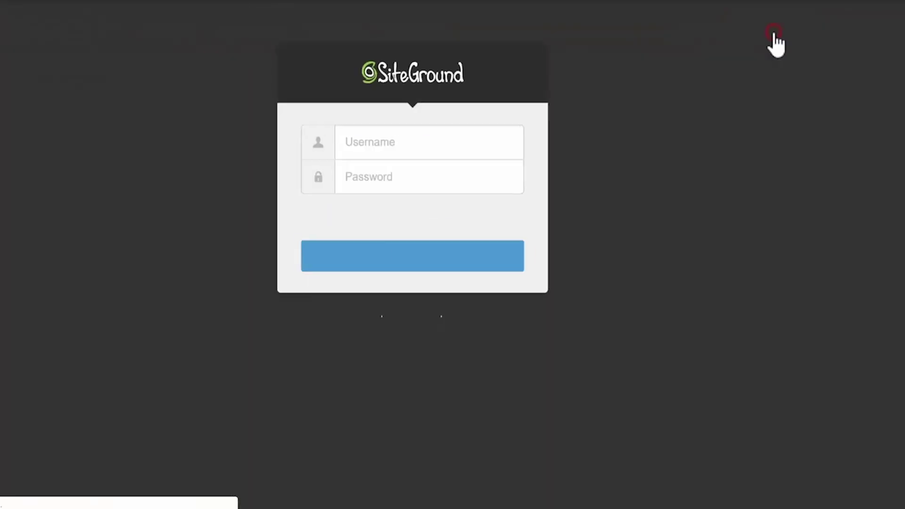
click(458, 270)
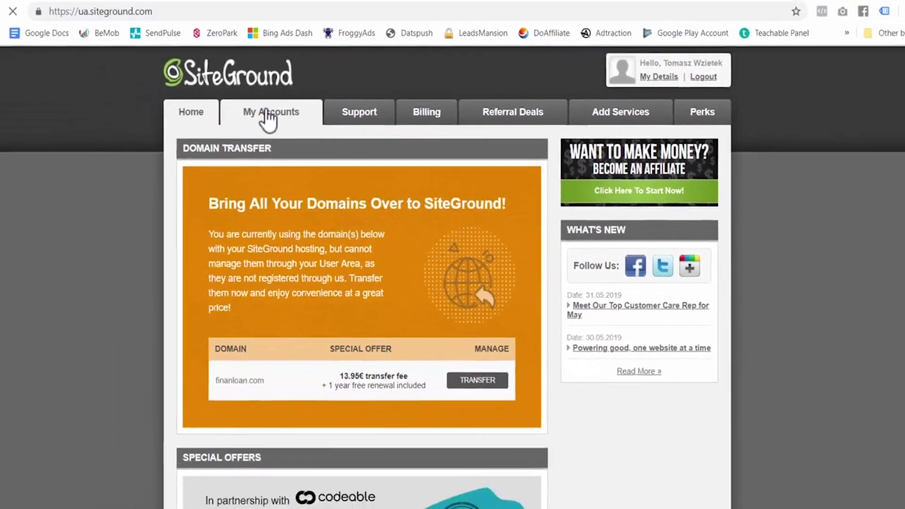
click(221, 77)
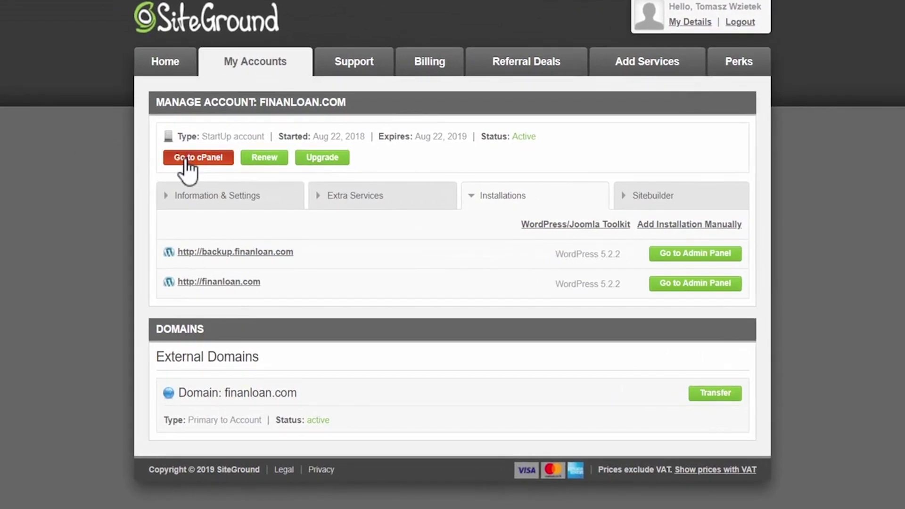
click(186, 160)
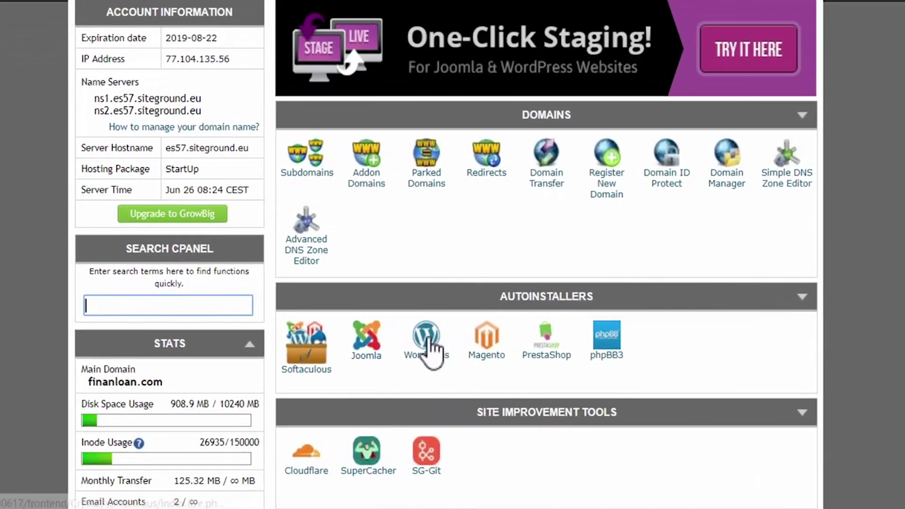
click(429, 347)
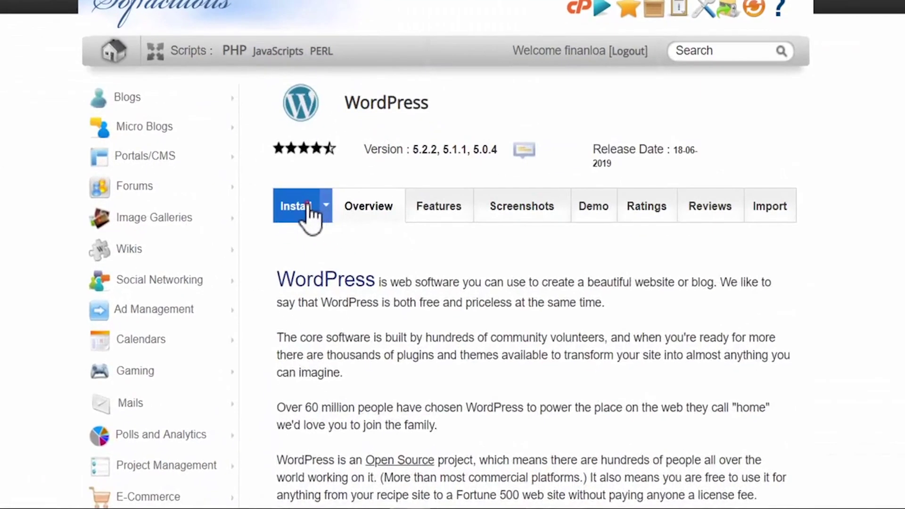
click(309, 207)
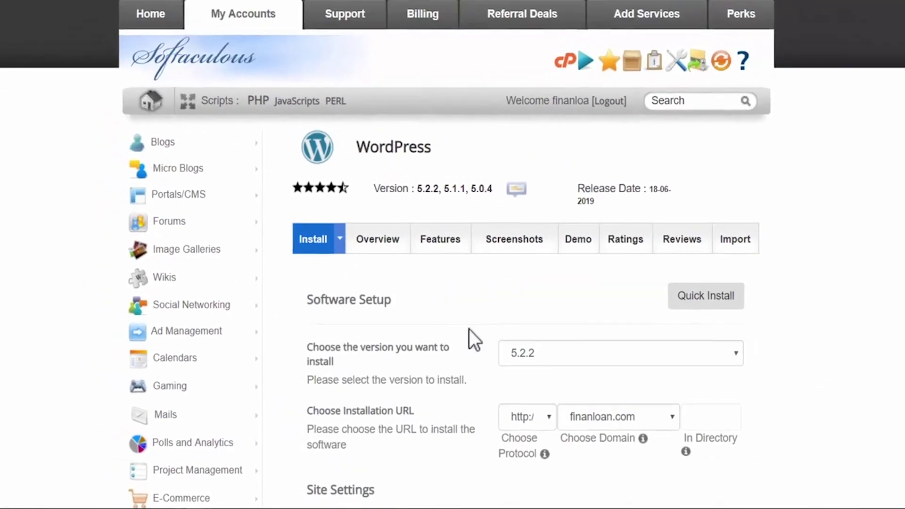
scroll(469, 330, down, 3)
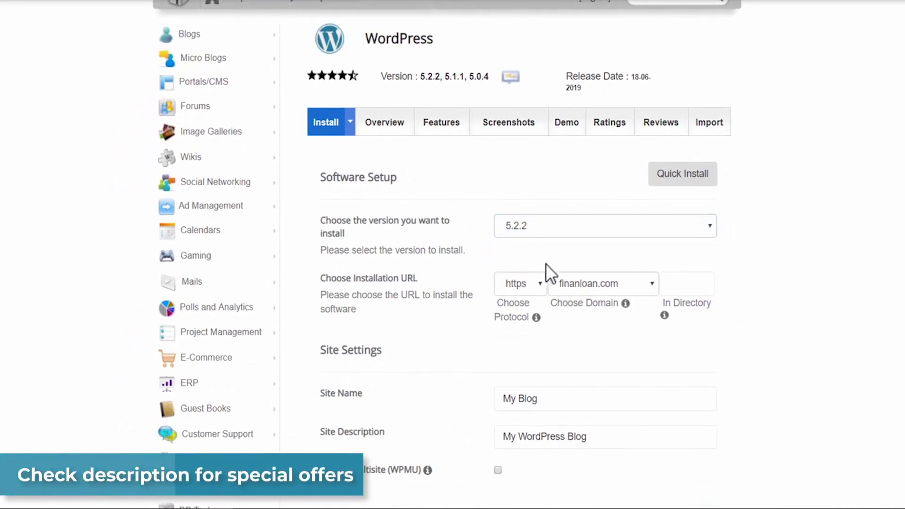
click(600, 288)
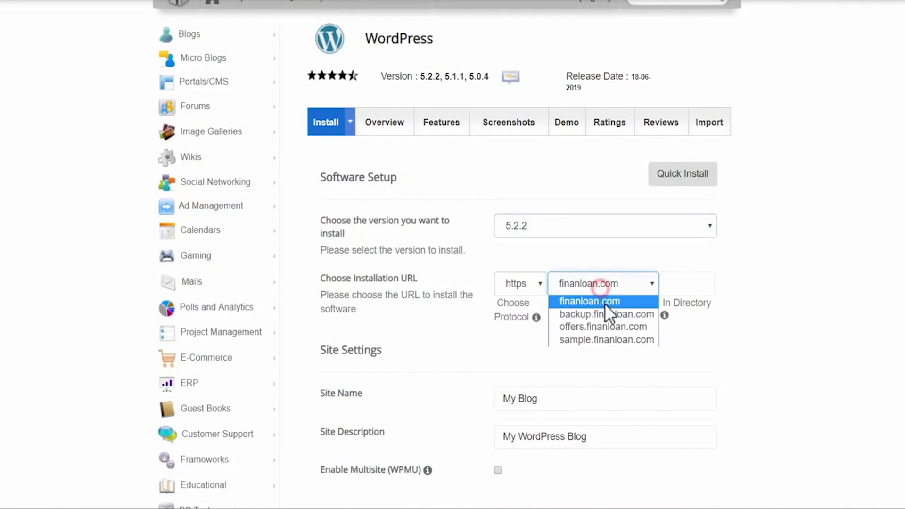
click(592, 339)
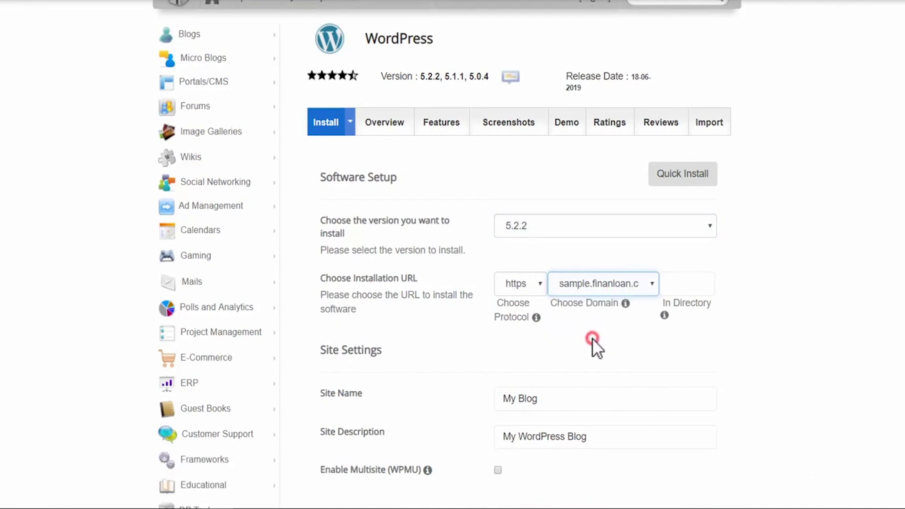
click(521, 286)
click(530, 302)
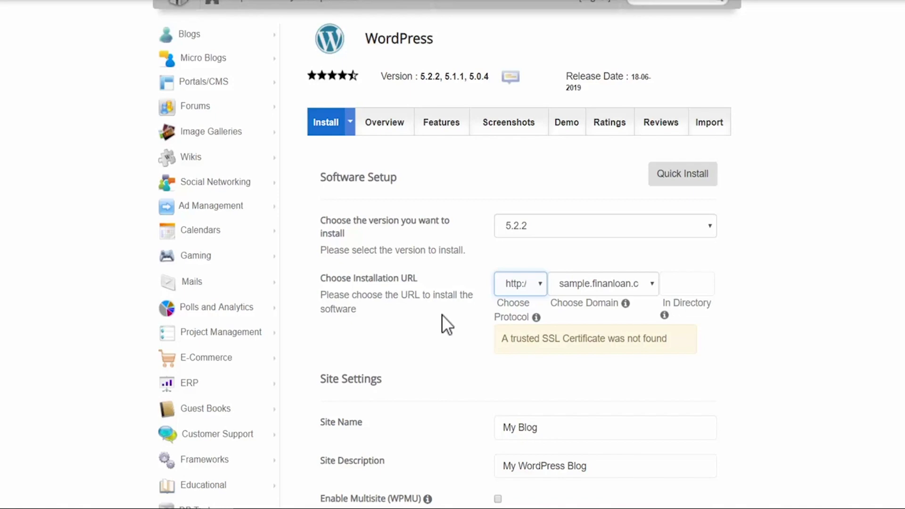
- Keep the default site name and site description
scroll(443, 316, down, 5)
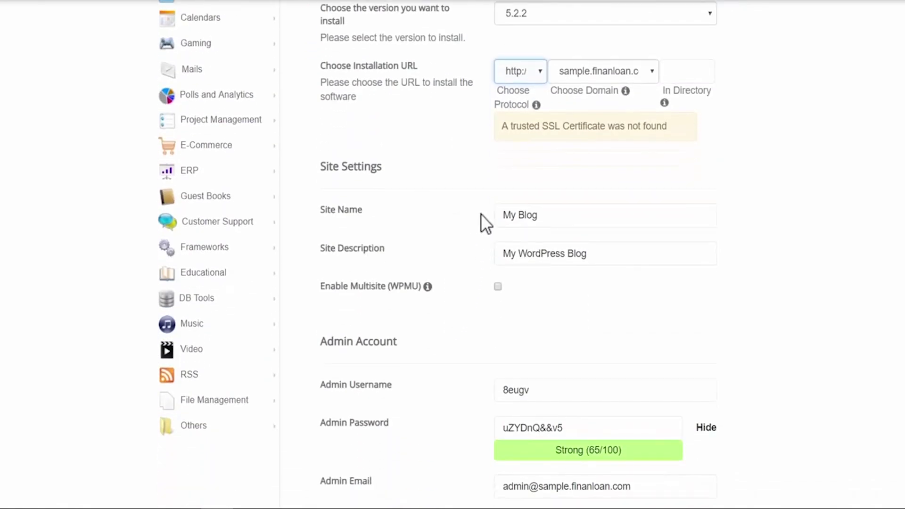
click(544, 214)
click(620, 257)
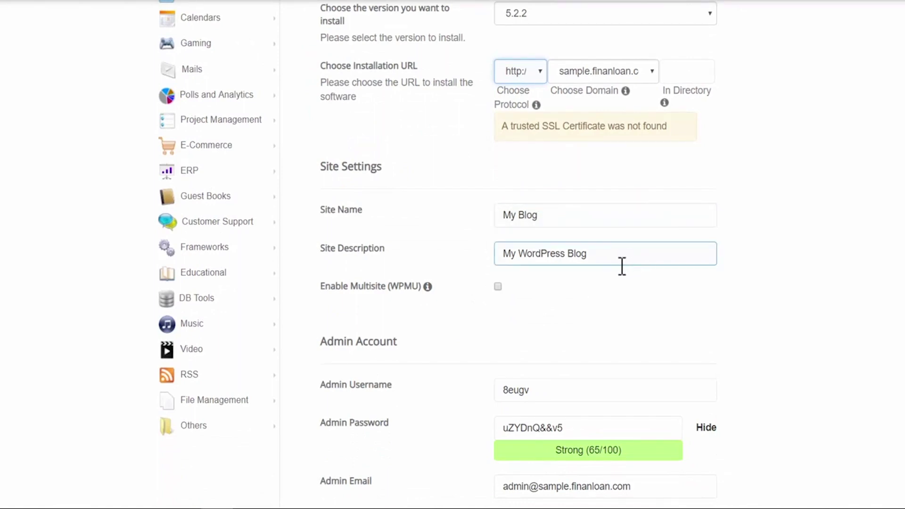
click(622, 277)
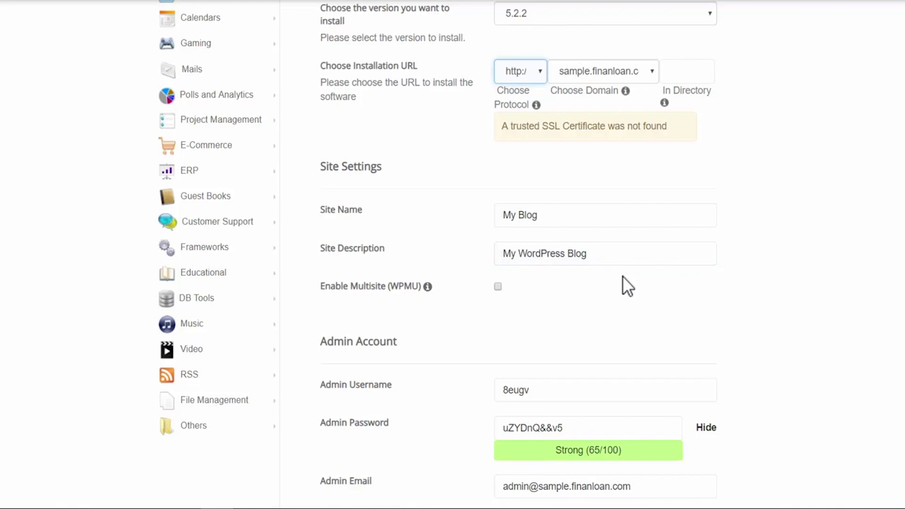
- Set the admin username to admin and replace the admin e-mail with a new address
scroll(623, 275, down, 5)
click(564, 188)
scroll(559, 181, down, 1)
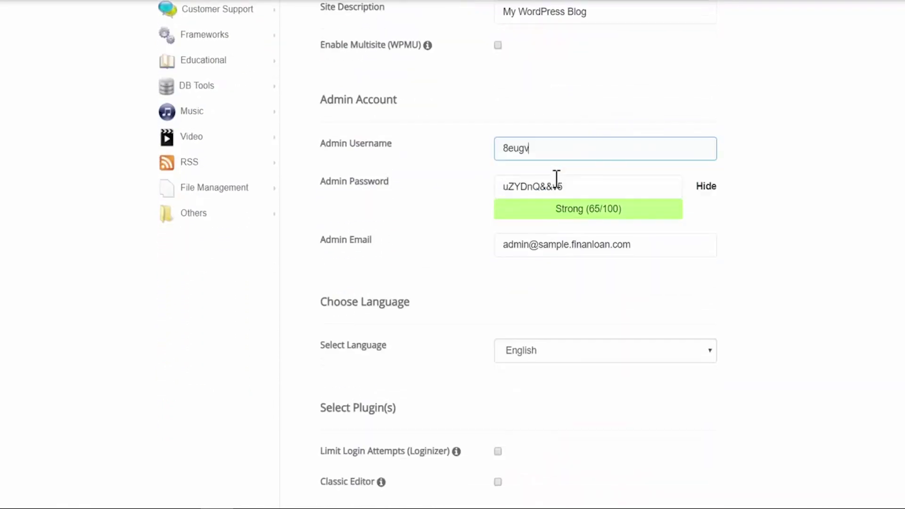
drag(538, 150, 484, 149)
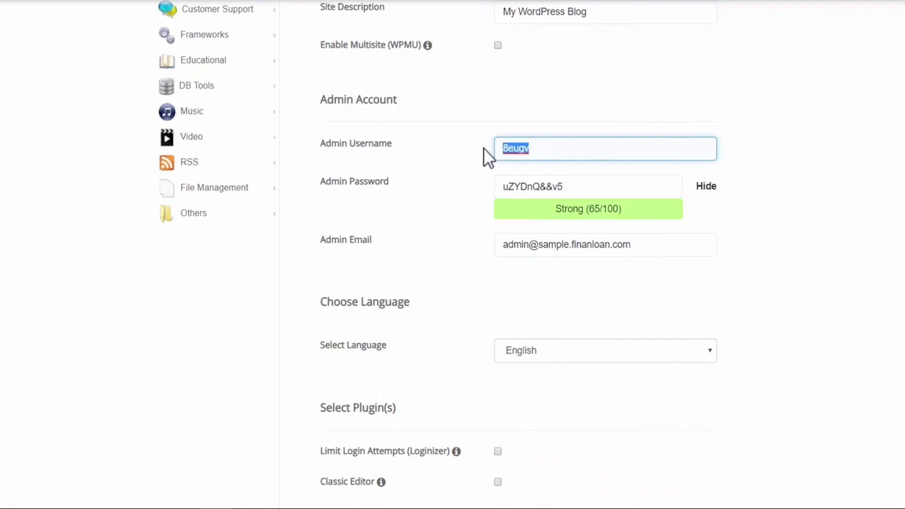
text(admin)
key(Tab)
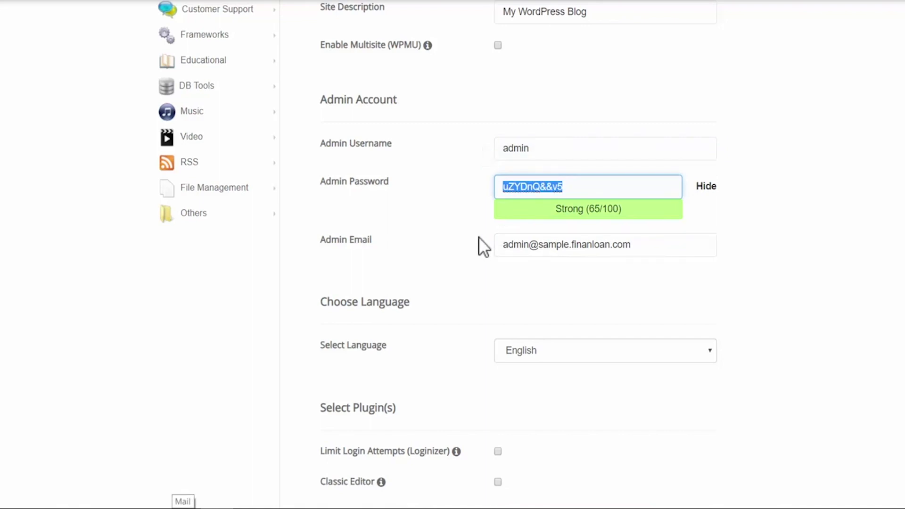
drag(640, 247, 504, 252)
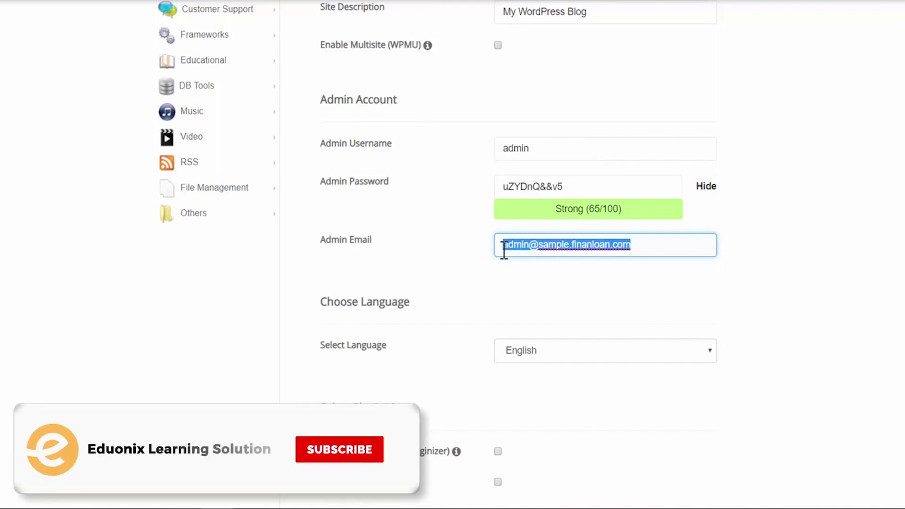
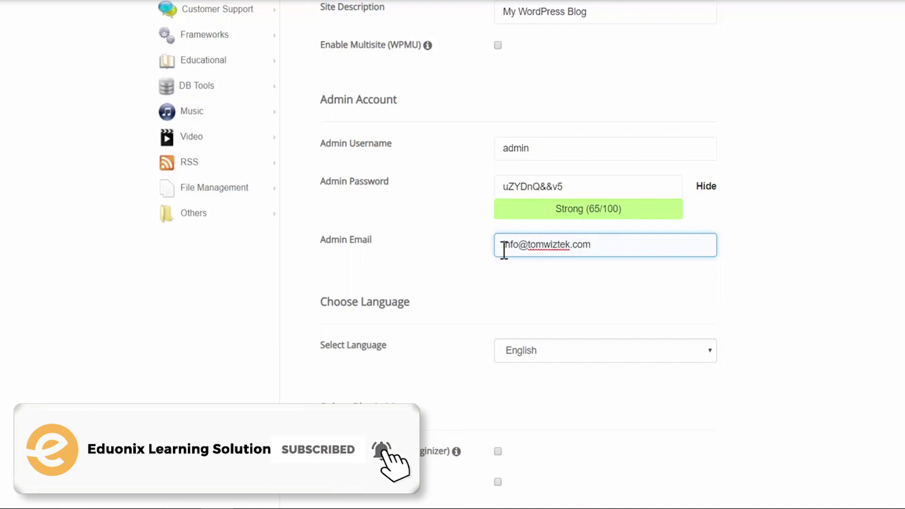
key(Tab)
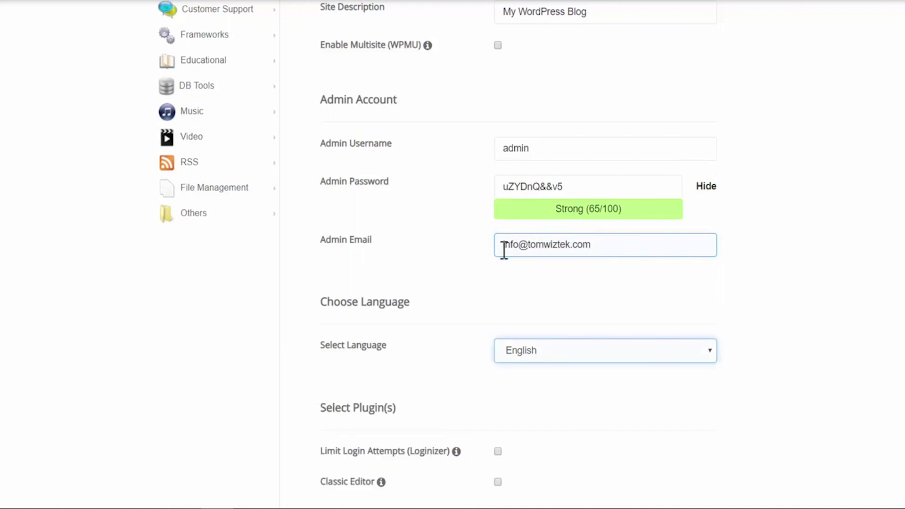
- Enable the Limit Login Attempts (Loginizer) plugin and disable WordPress Starter
scroll(503, 250, down, 3)
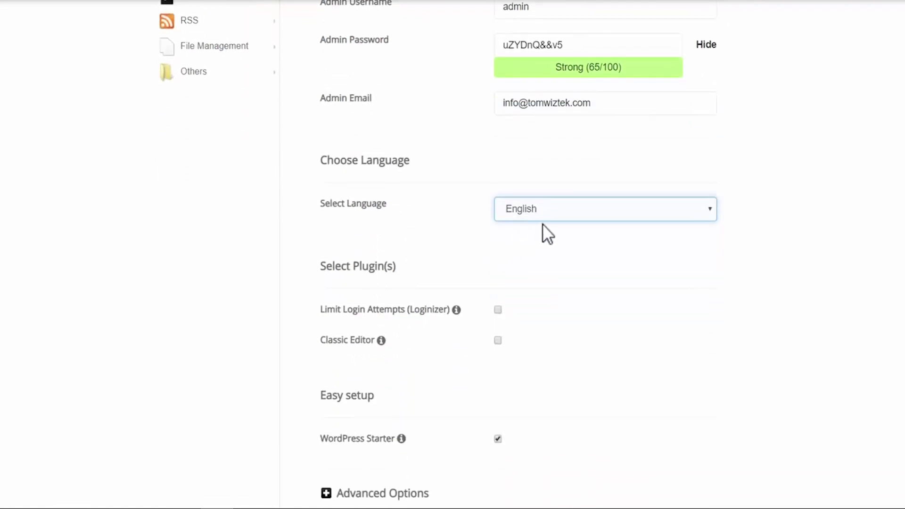
scroll(542, 223, down, 3)
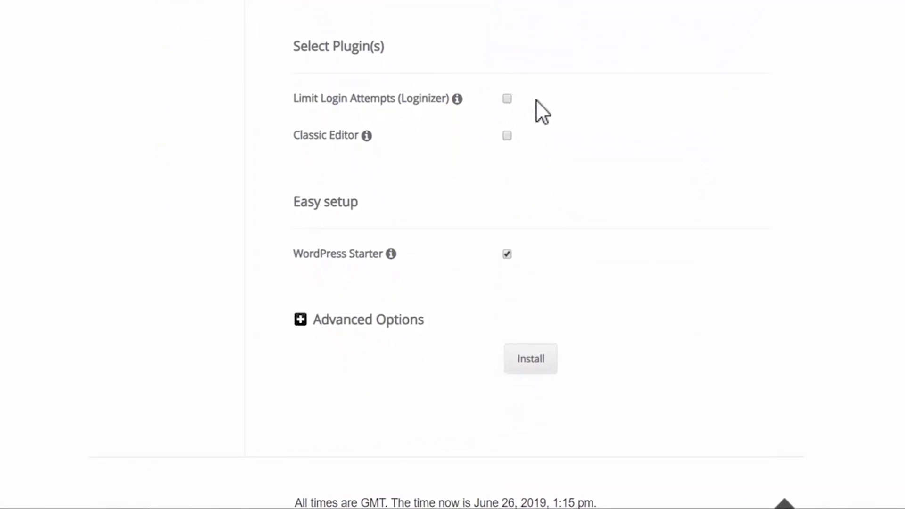
click(508, 99)
click(508, 254)
click(531, 363)
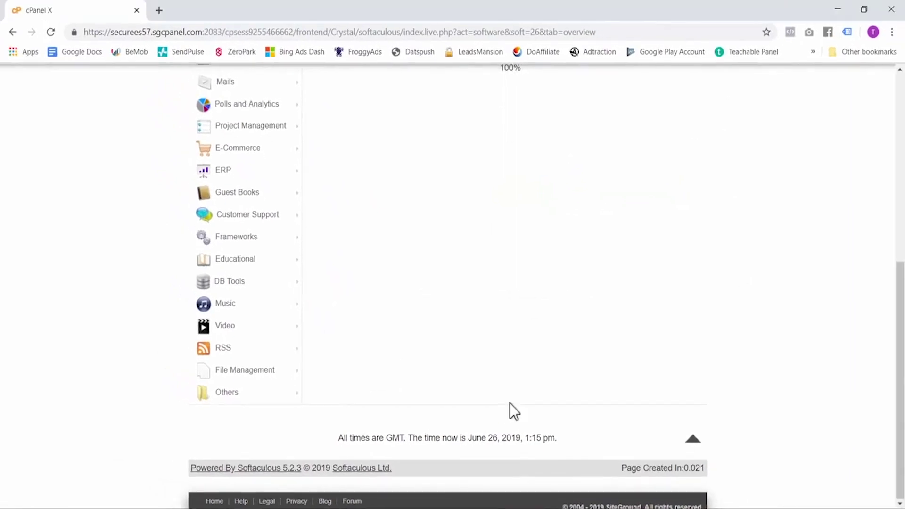
scroll(510, 403, up, 5)
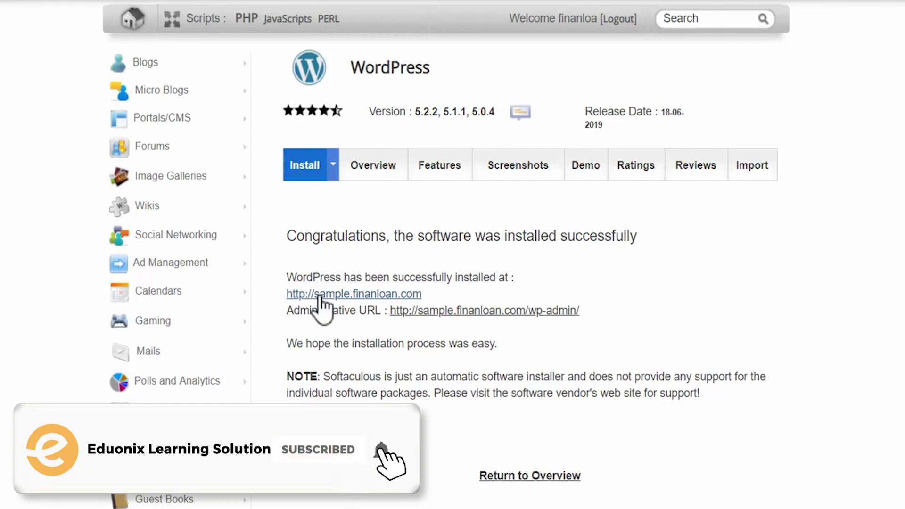
- Browse the new blog at sample.finanloan.com, then highlight /wp-admin in the installation's admin URL
click(319, 295)
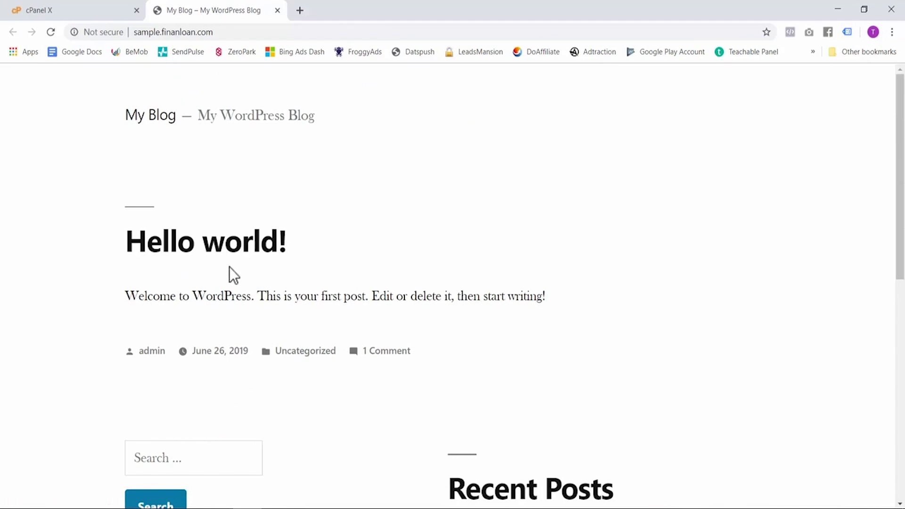
scroll(78, 235, down, 1)
scroll(78, 235, down, 6)
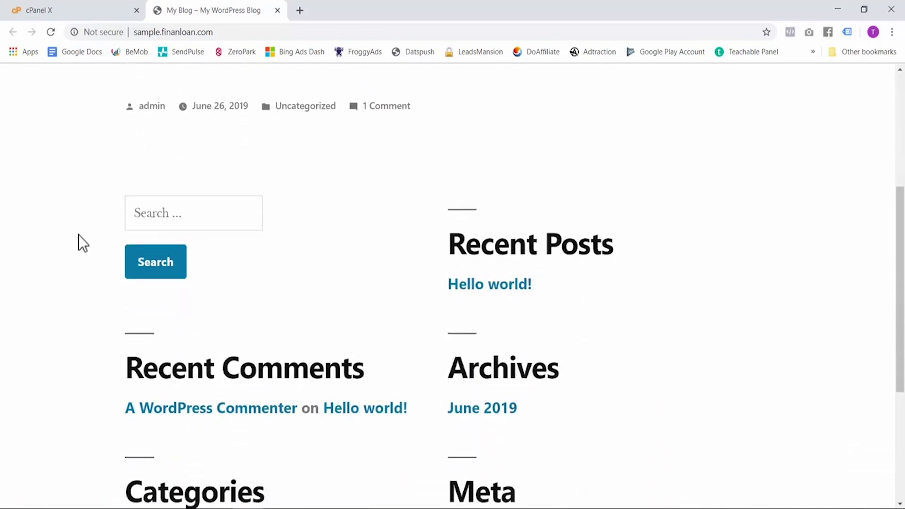
scroll(79, 235, up, 2)
scroll(78, 235, up, 6)
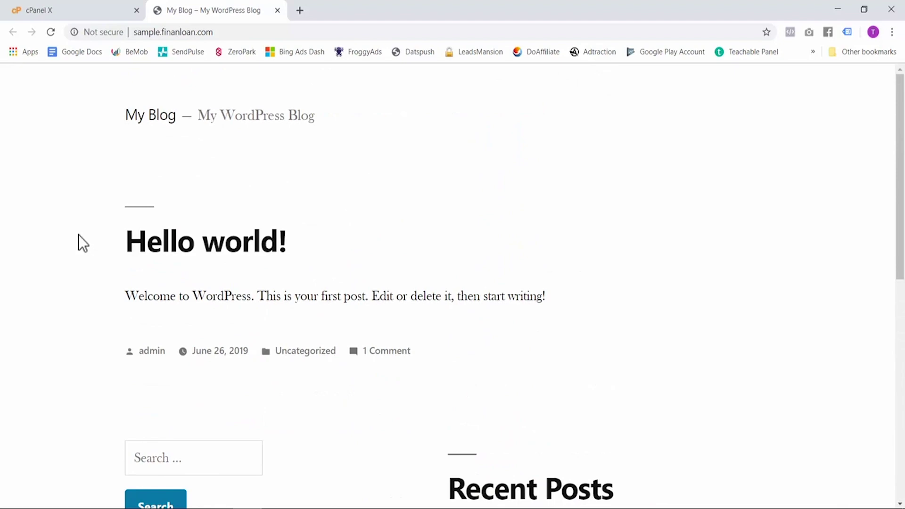
click(88, 11)
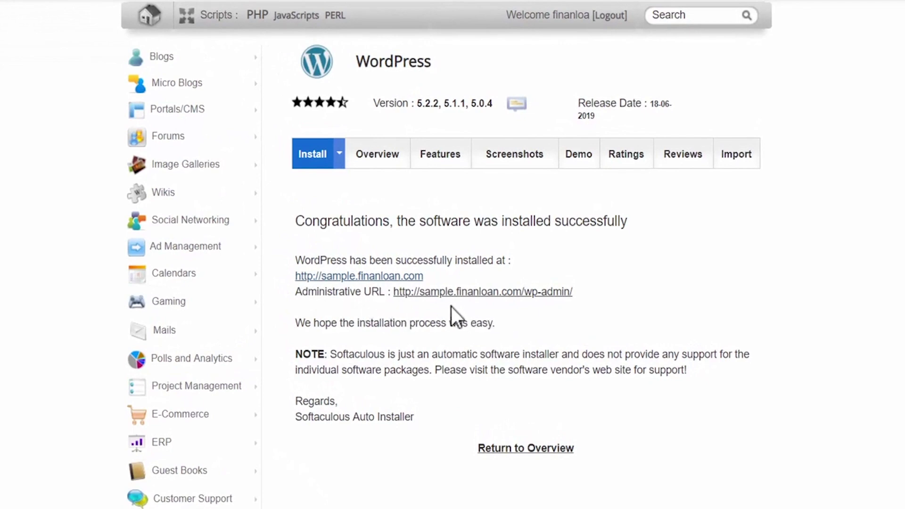
mouse_move(575, 293)
mouse_down()
mouse_move(525, 297)
mouse_move(583, 289)
mouse_up()
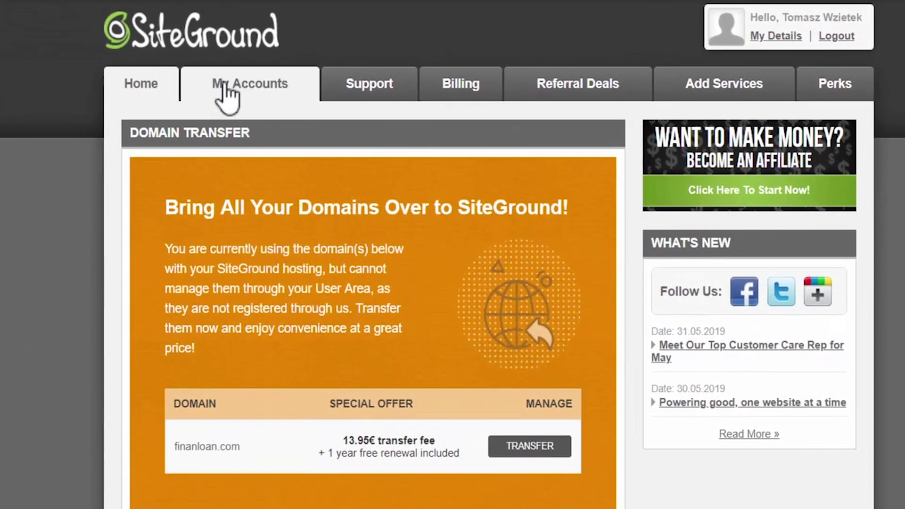
- Open the hosting account's cPanel and go to Let's Encrypt in the Security section
click(224, 95)
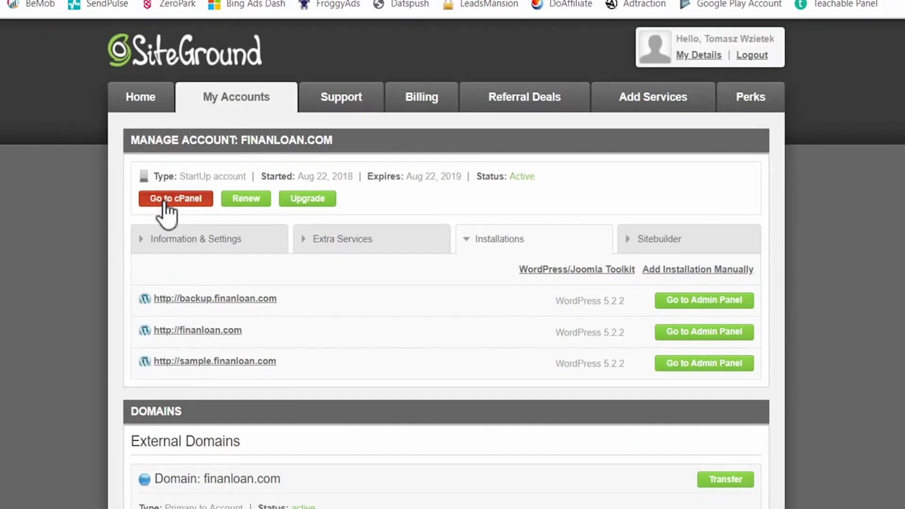
click(151, 200)
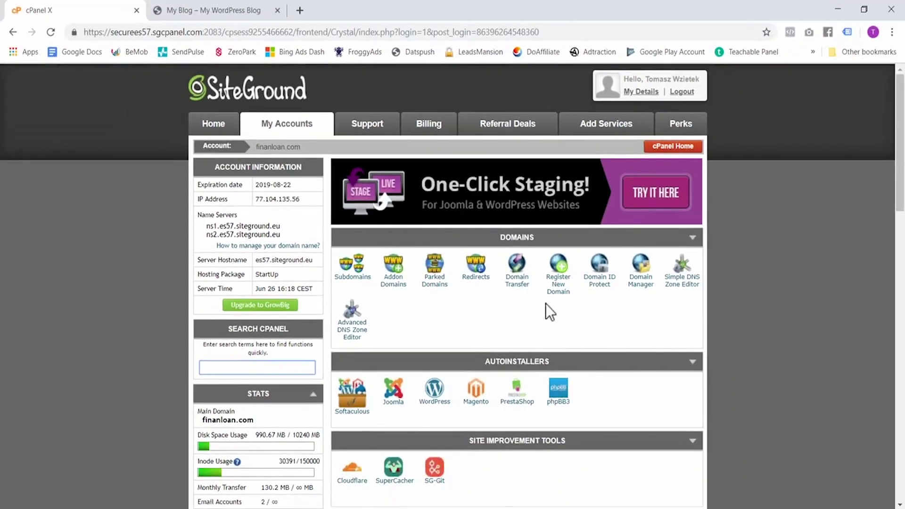
scroll(572, 313, down, 10)
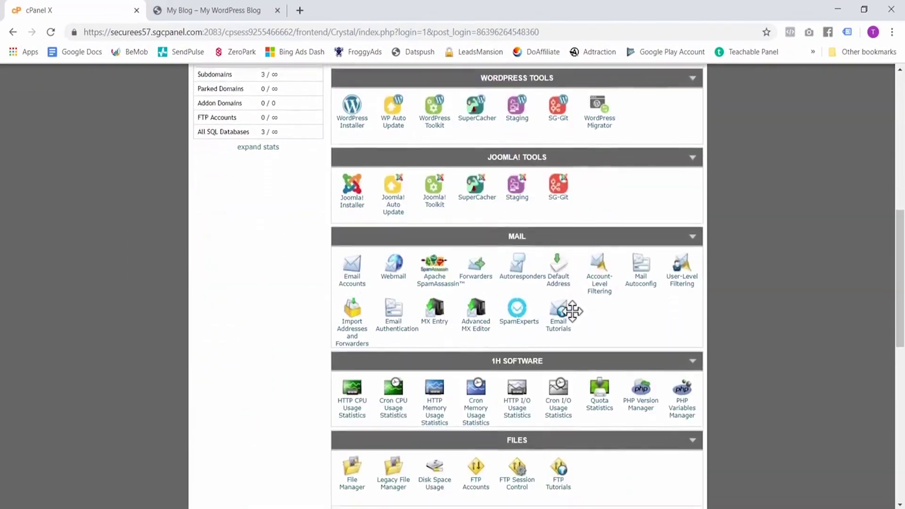
scroll(572, 311, down, 8)
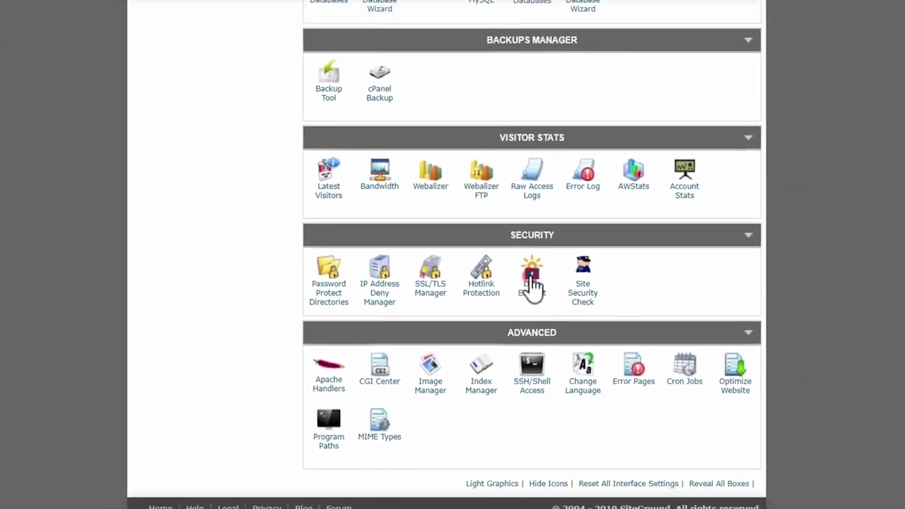
click(553, 262)
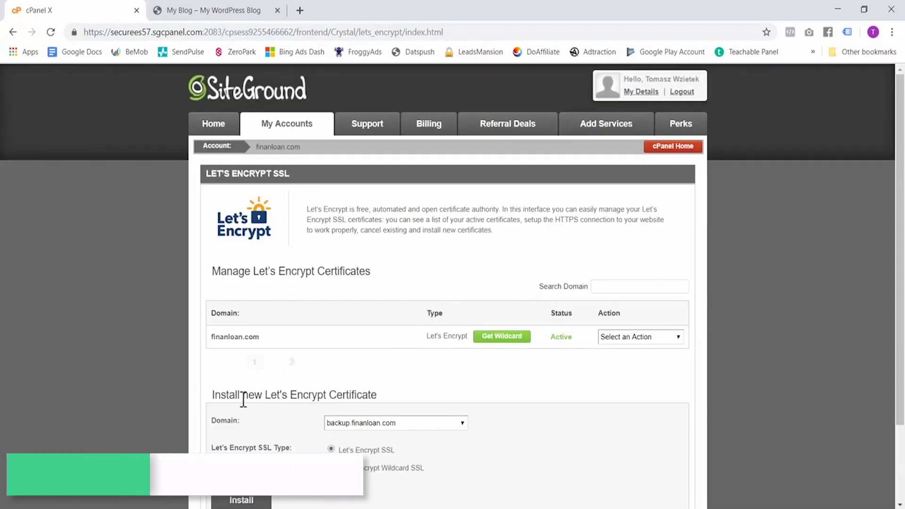
- Install a Let's Encrypt certificate for sample.finanloan.com and acknowledge the success message
scroll(311, 398, down, 1)
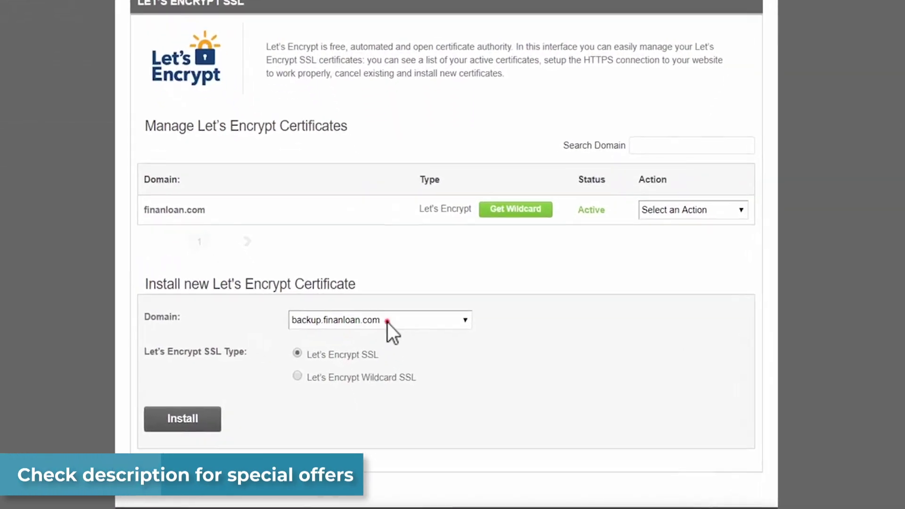
click(387, 322)
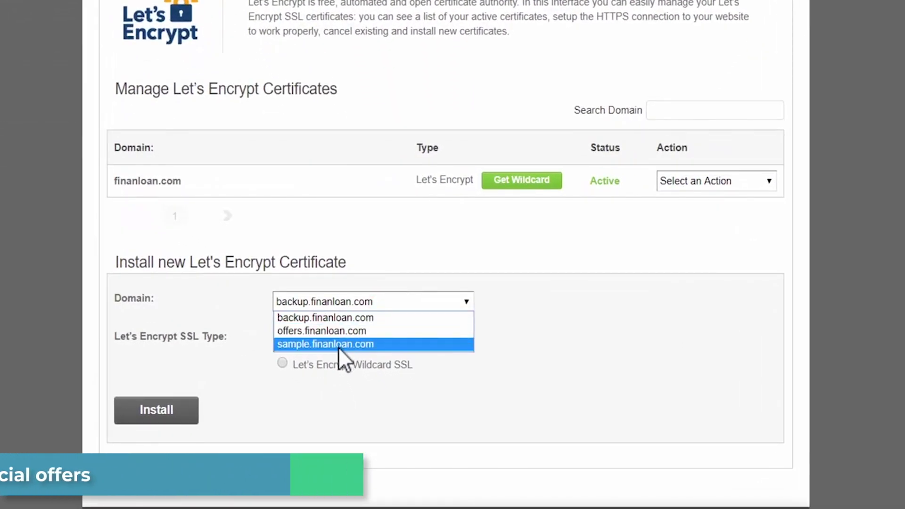
click(338, 344)
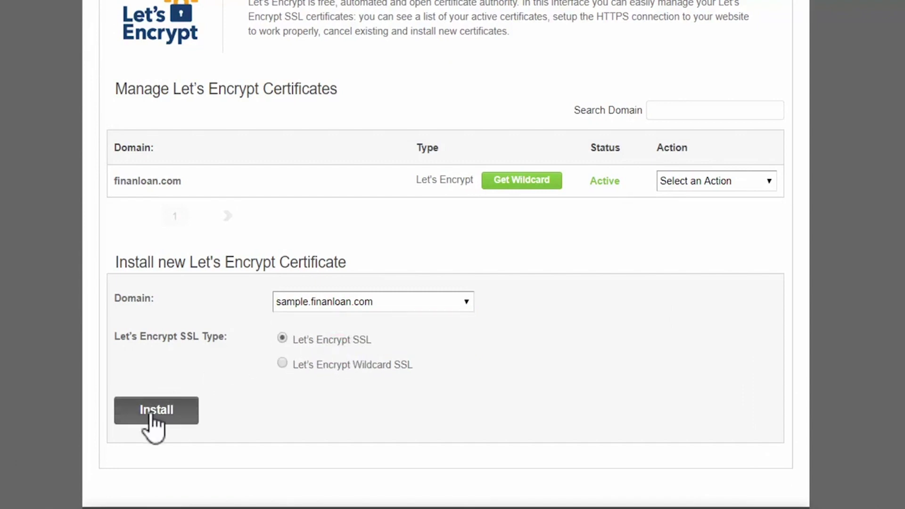
click(152, 409)
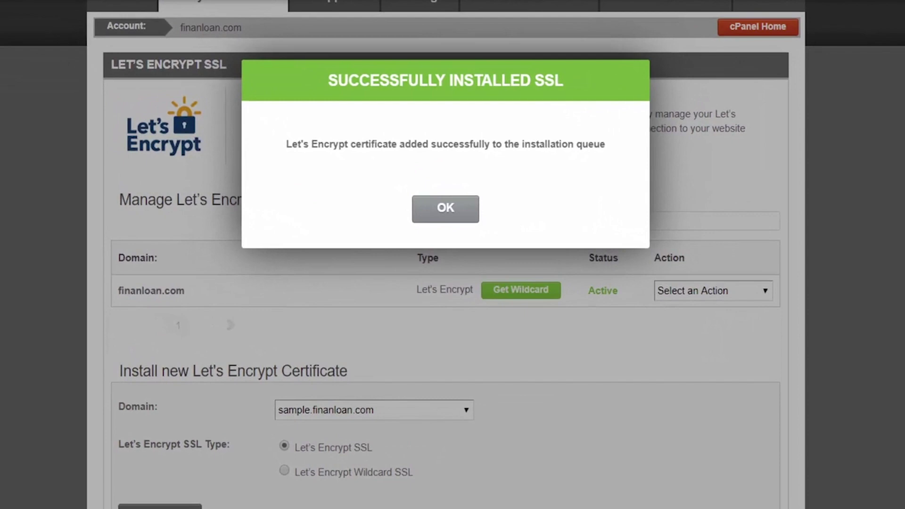
click(445, 210)
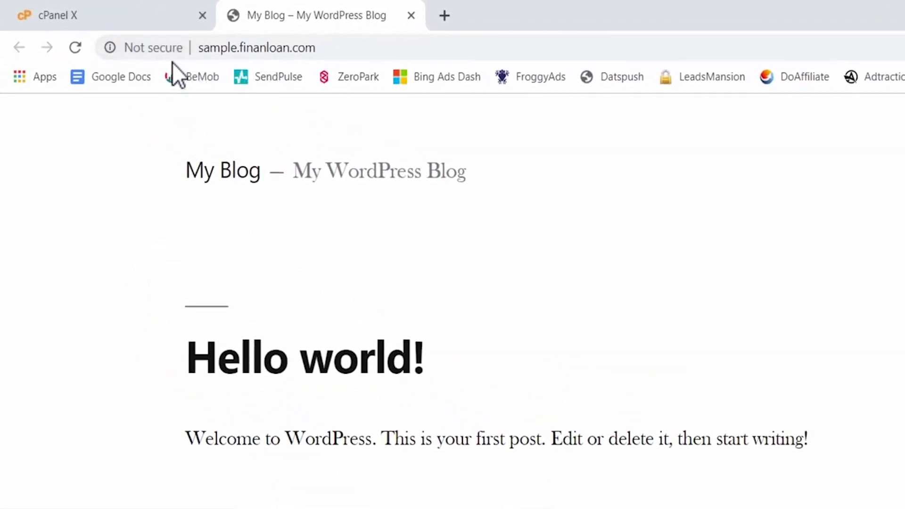
click(202, 47)
click(202, 47)
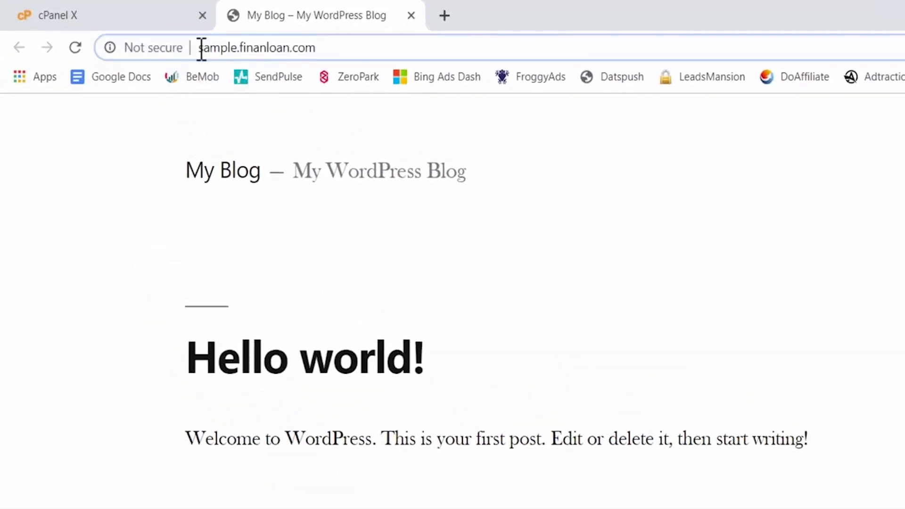
text(https)
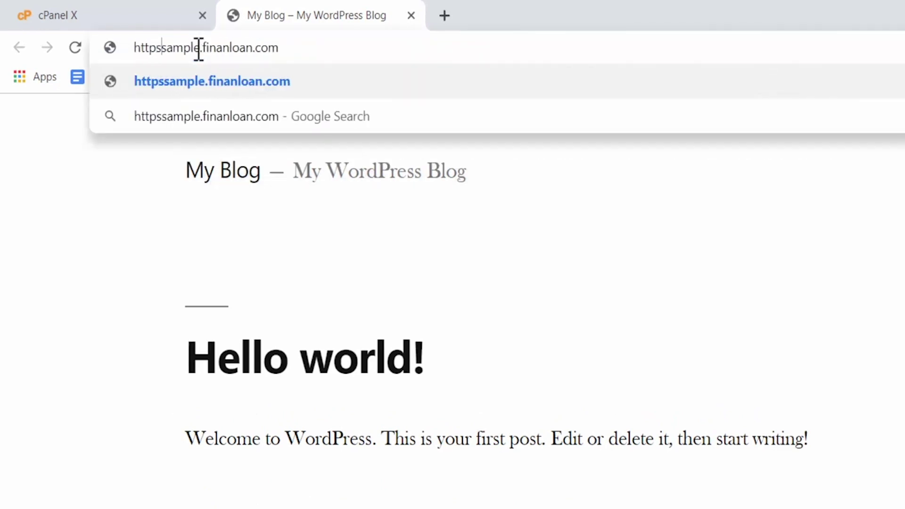
text(://)
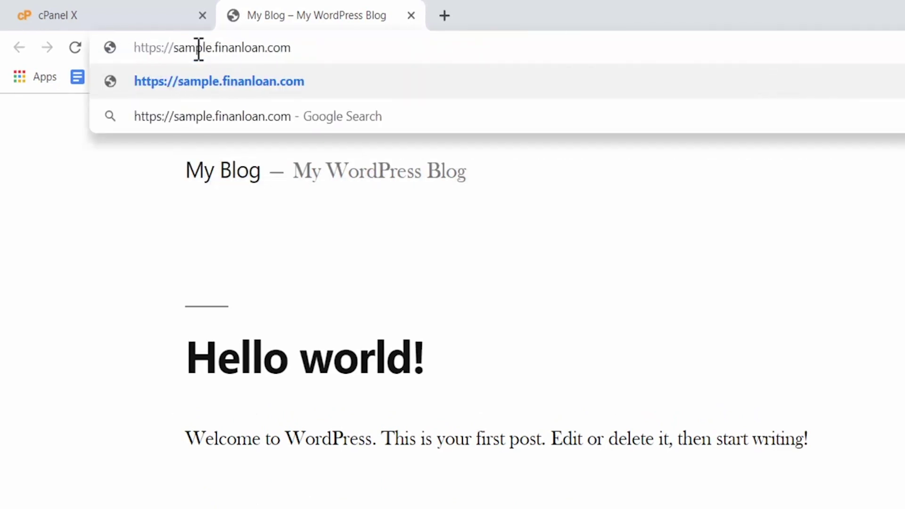
key(Return)
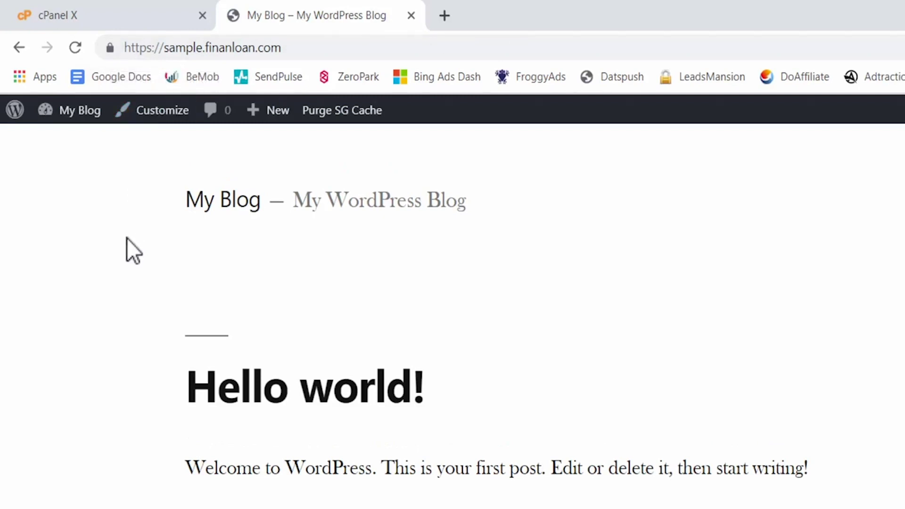
- Append /wp-admin to the blog's address
click(201, 48)
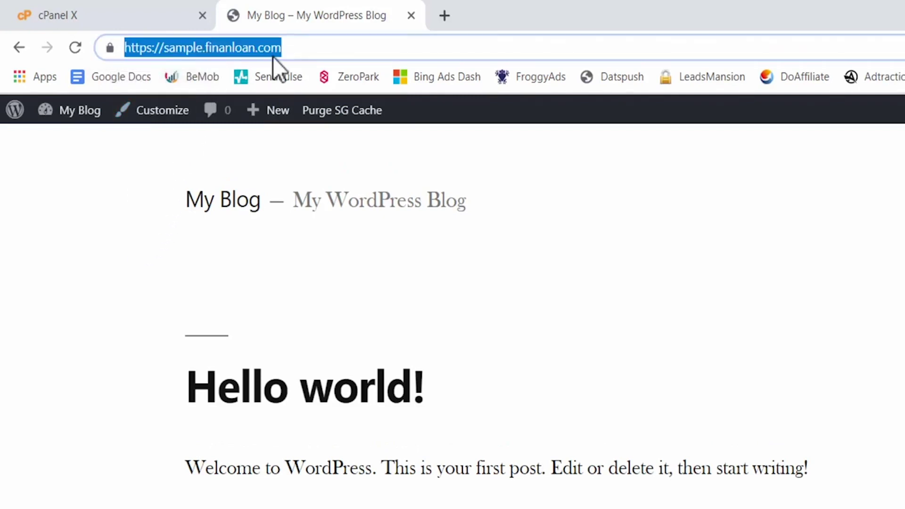
click(319, 45)
text(/)
key(BackSpace)
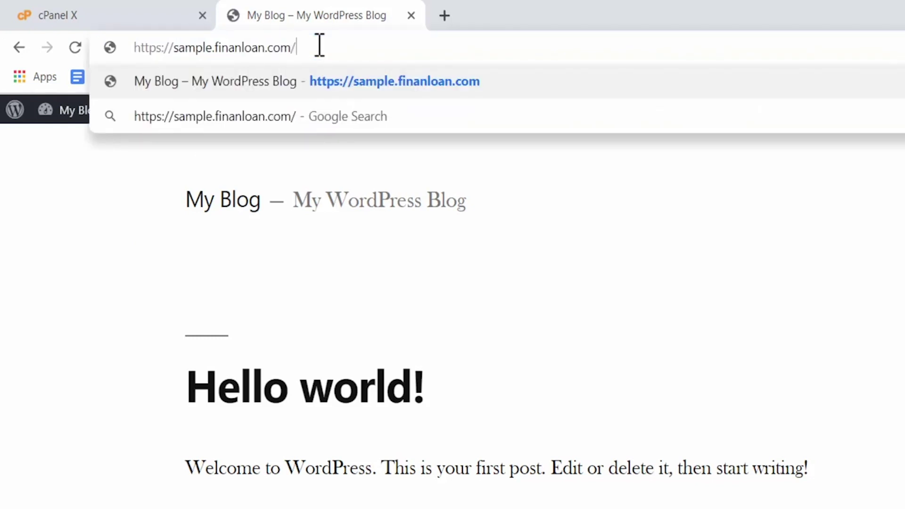
text(/wp-admin)
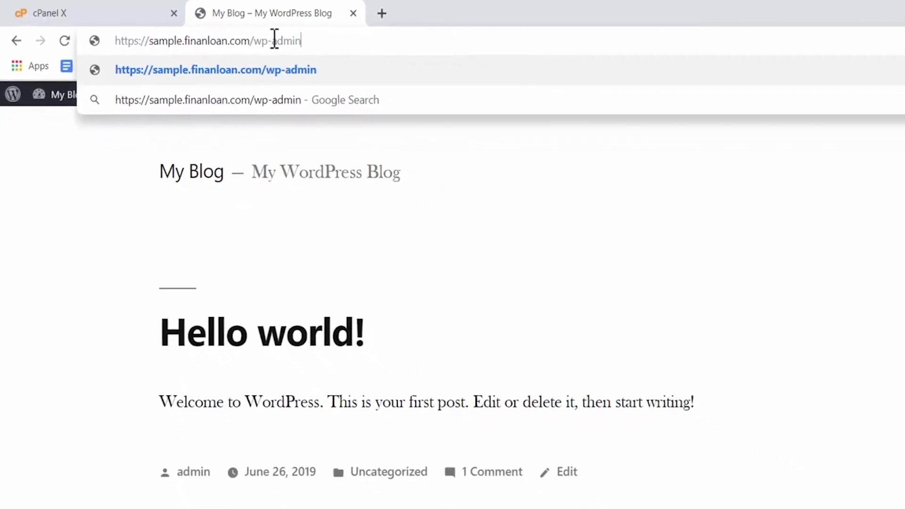
- Open the wp-admin login page, paste the account password, and log in
key(Return)
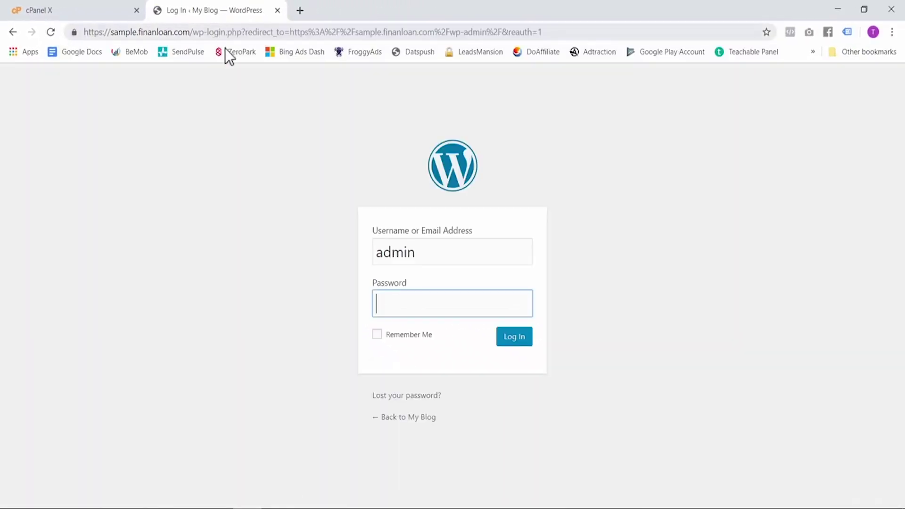
key(ctrl+v)
click(522, 337)
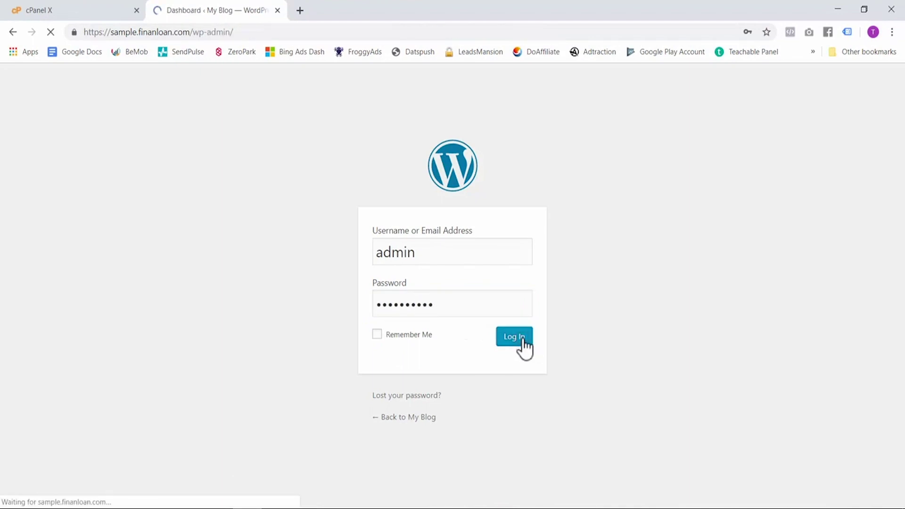